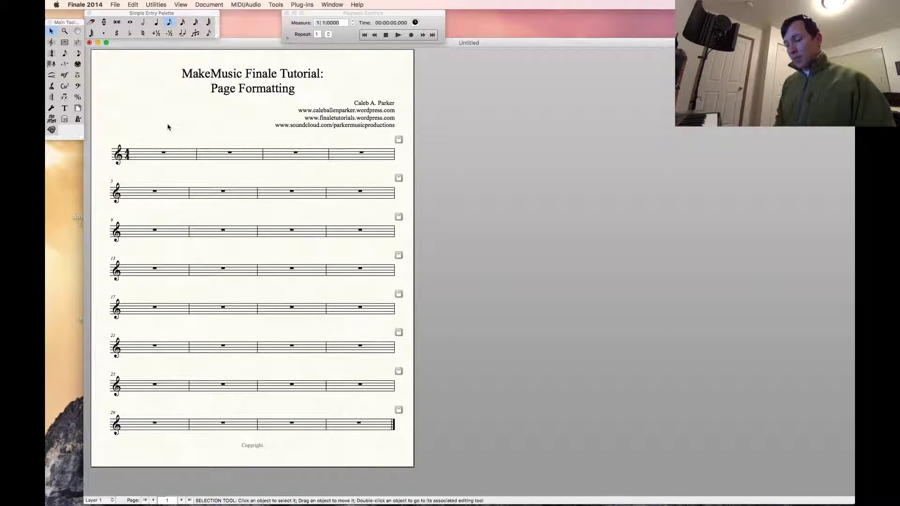
With the Page Layout tool, set all pages of the score to Tabloid (11 x 17)
key(super+equal)
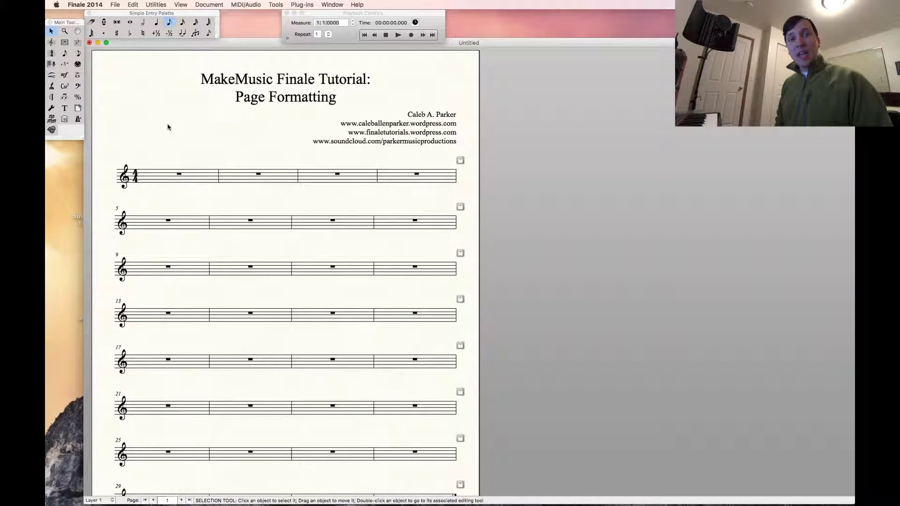
click(79, 109)
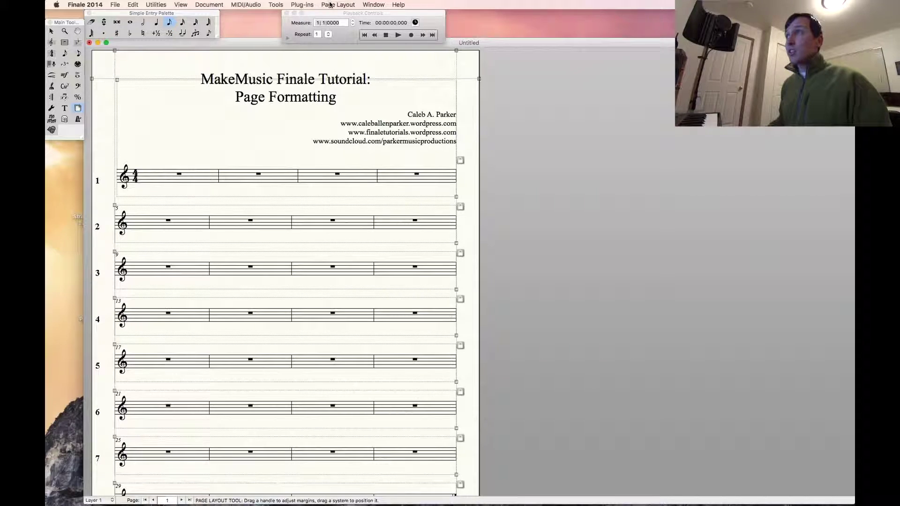
click(330, 4)
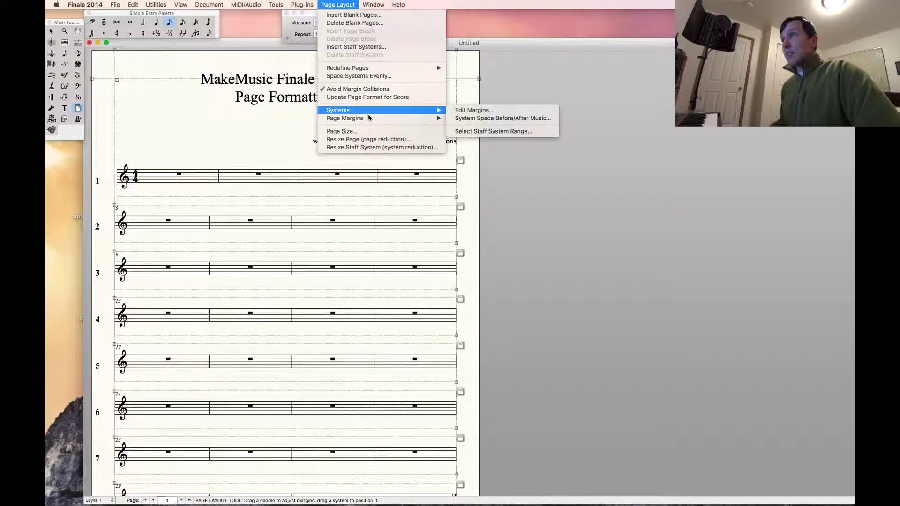
click(340, 131)
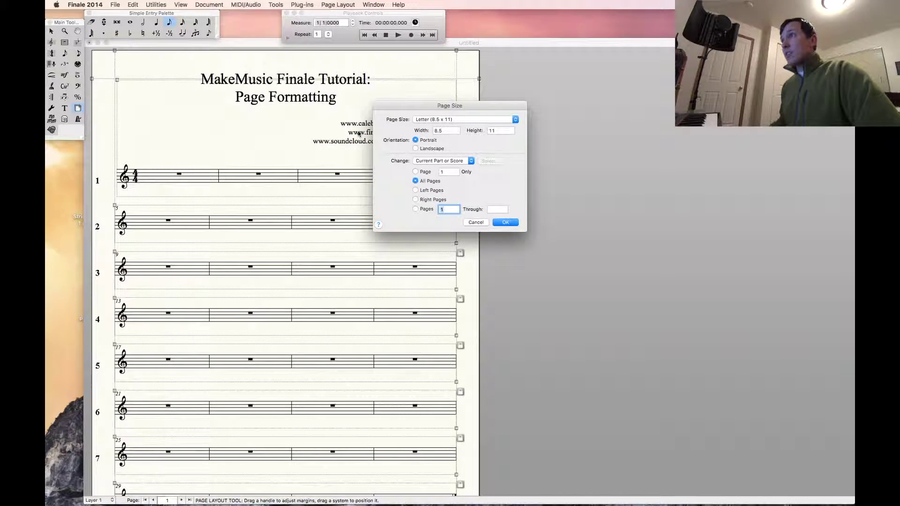
click(454, 120)
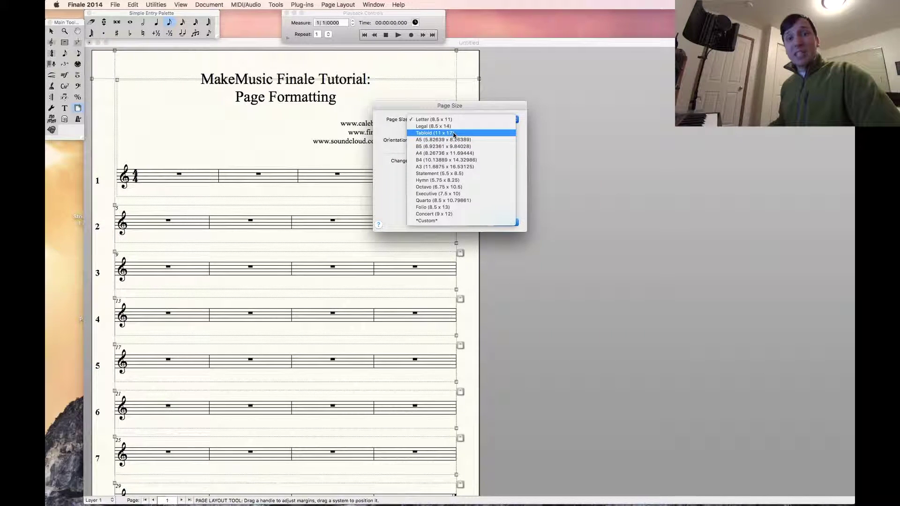
click(453, 134)
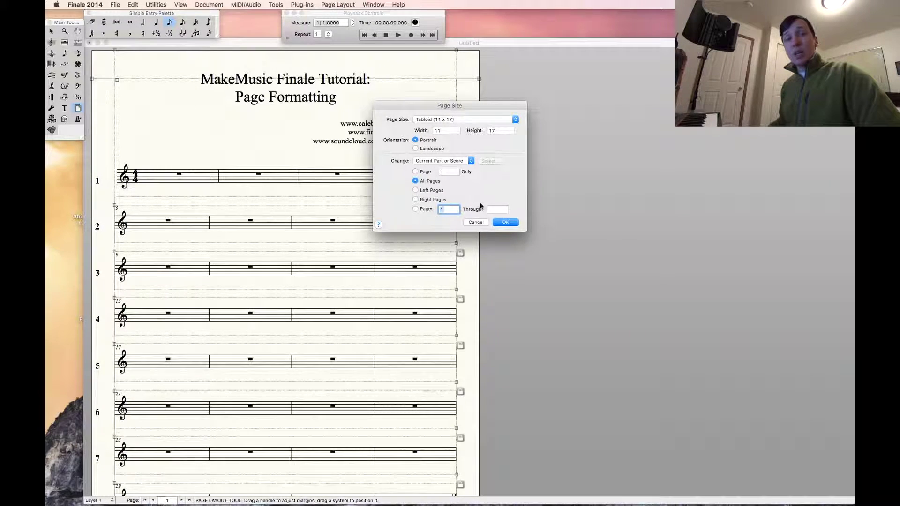
click(503, 222)
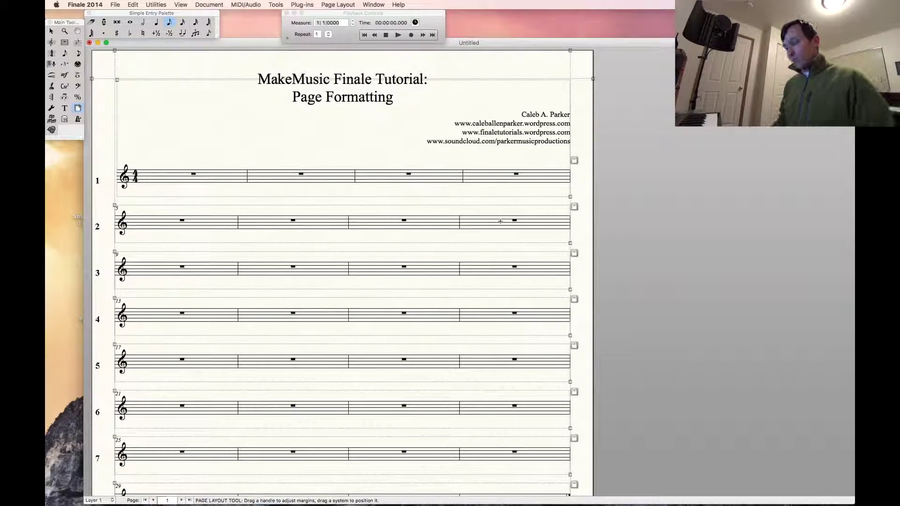
key(super+minus)
key(super+minus)
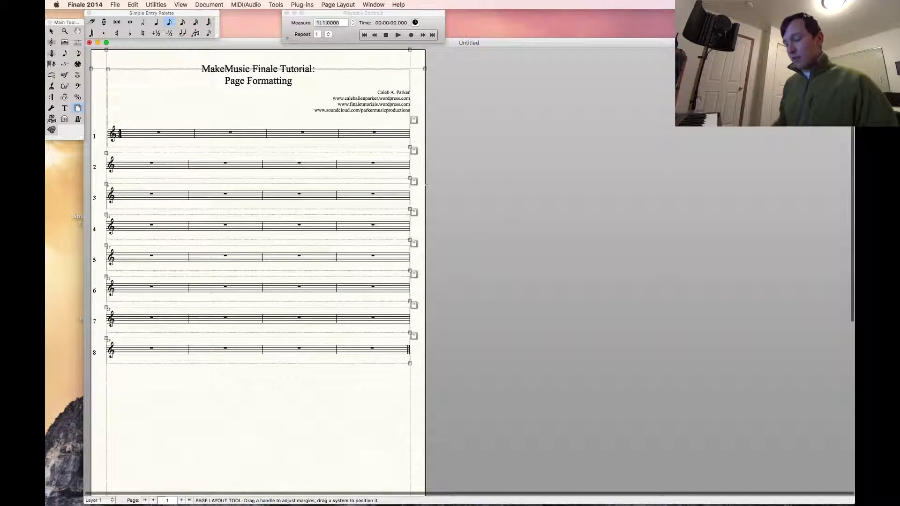
key(super+minus)
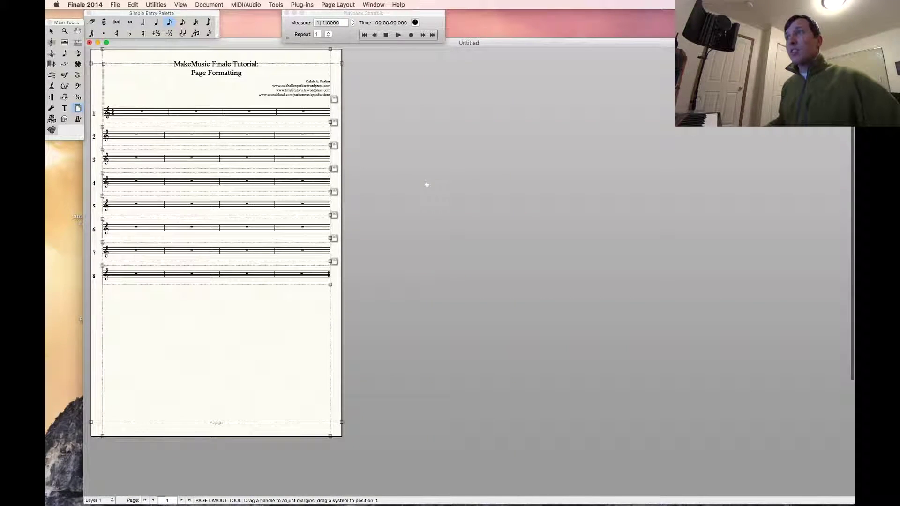
scroll(153, 182, up, 1)
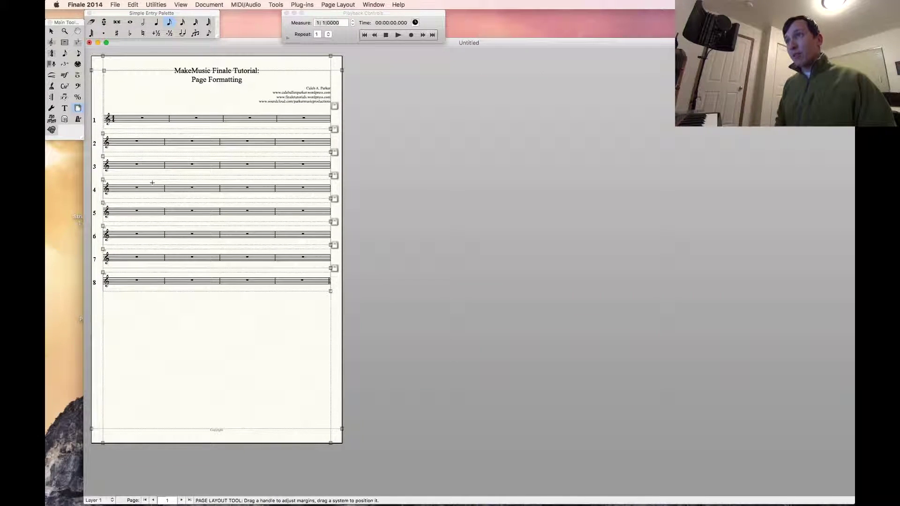
key(super+plus)
key(super+plus)
key(super+minus)
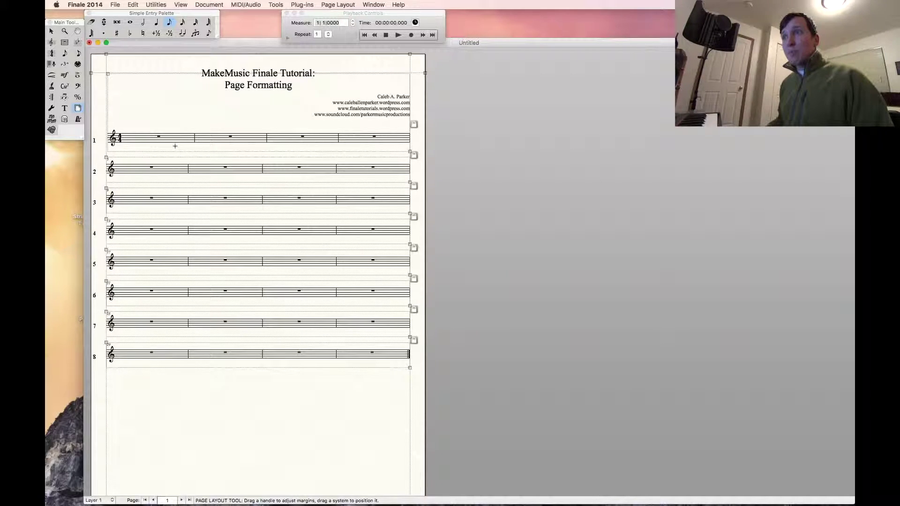
scroll(152, 175, down, 2)
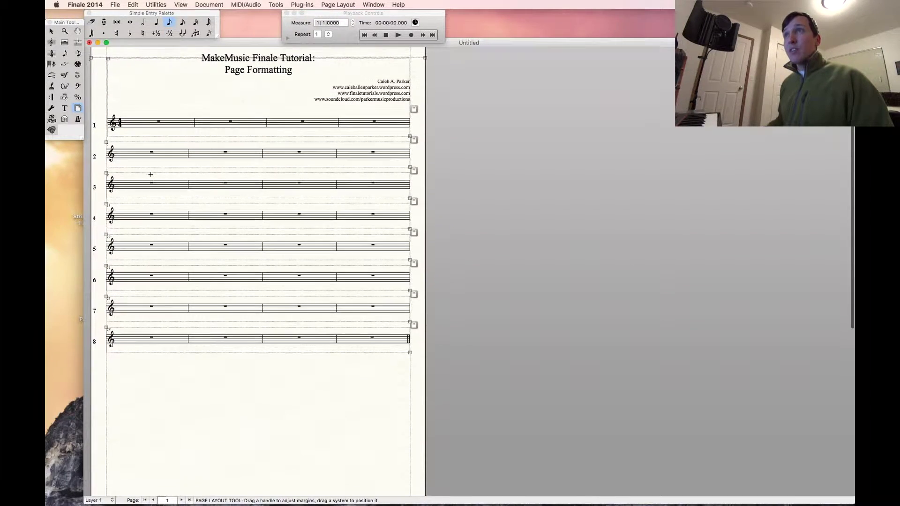
click(51, 42)
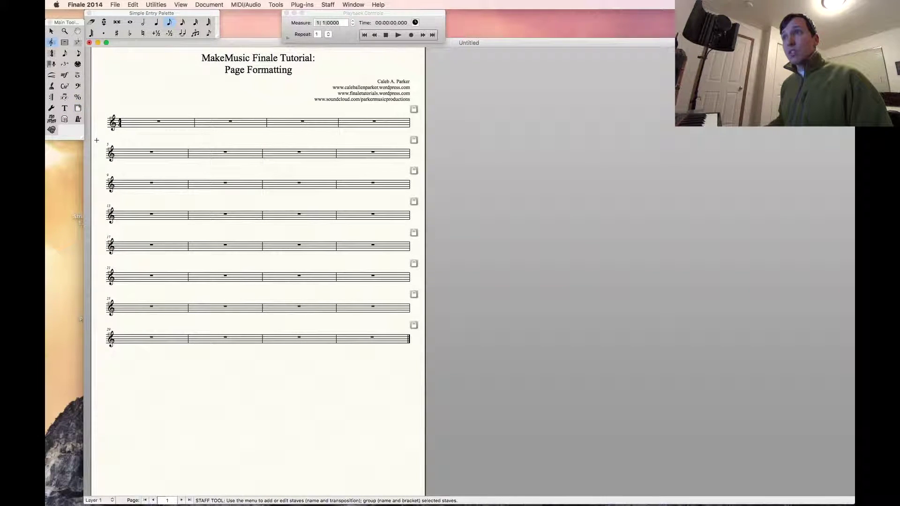
Select staff systems 2–8 with the Staff tool, then return to the Page Layout menu
drag(97, 140, 153, 329)
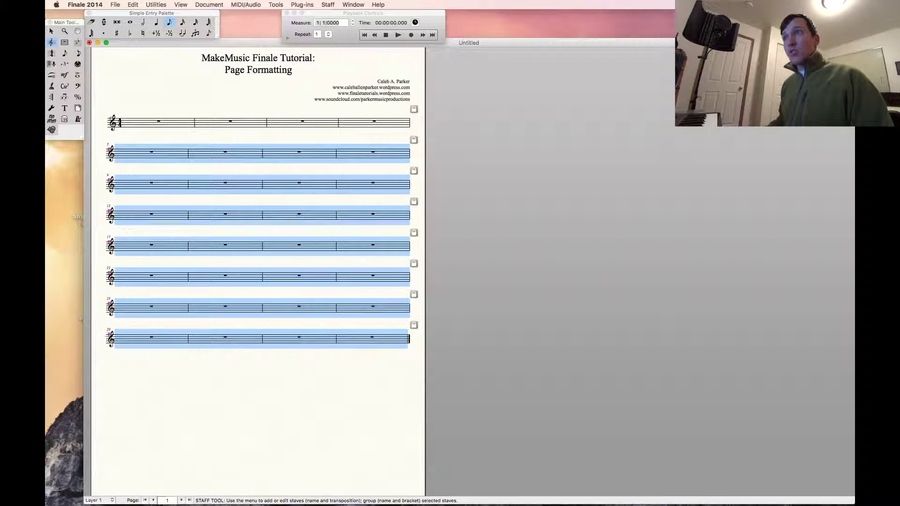
mouse_move(108, 149)
mouse_down()
mouse_move(107, 181)
mouse_move(107, 154)
mouse_up()
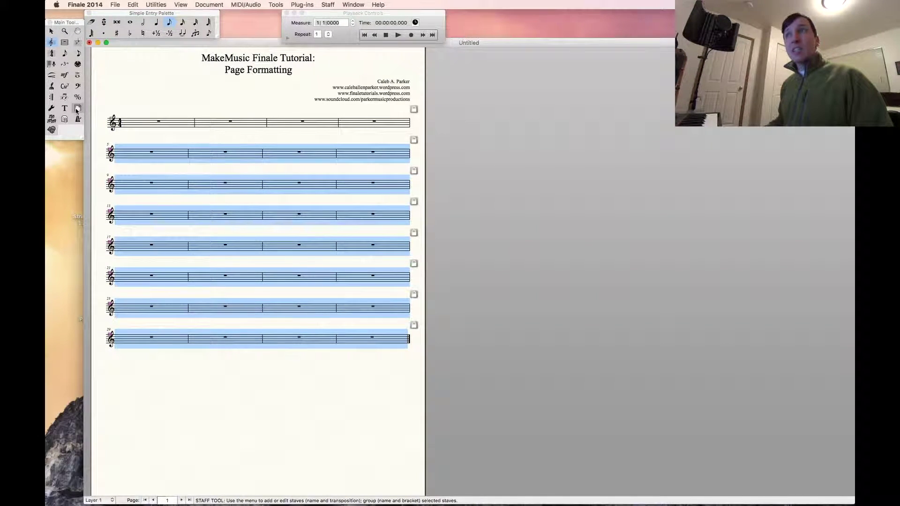
click(78, 107)
click(341, 4)
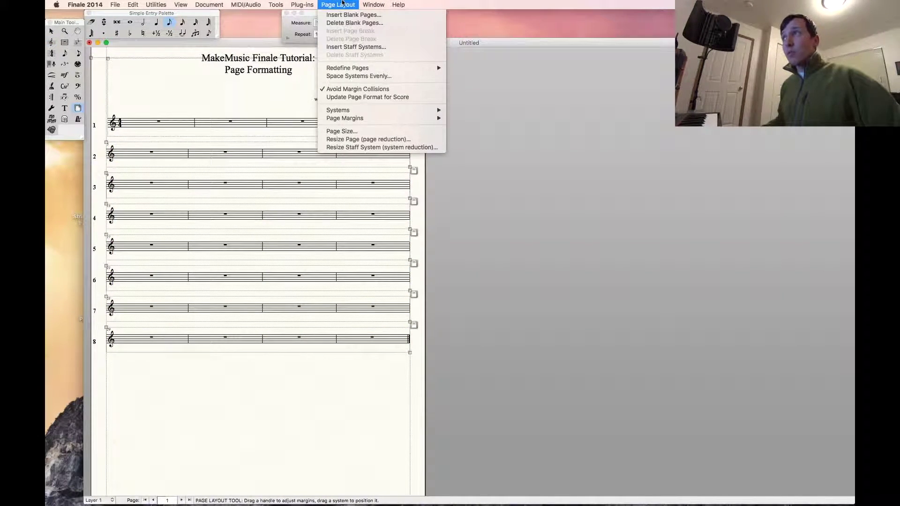
Resize the staff systems to 130% with Resize Staff System
click(368, 148)
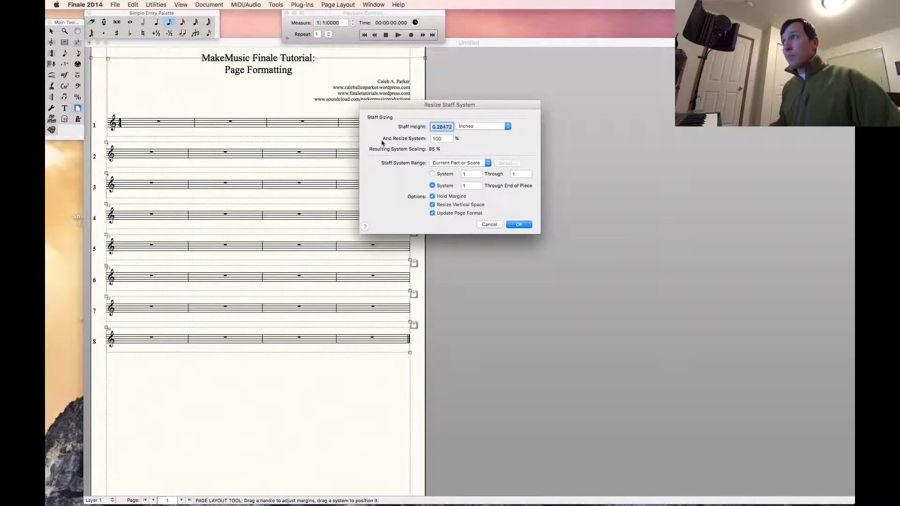
drag(410, 109, 326, 183)
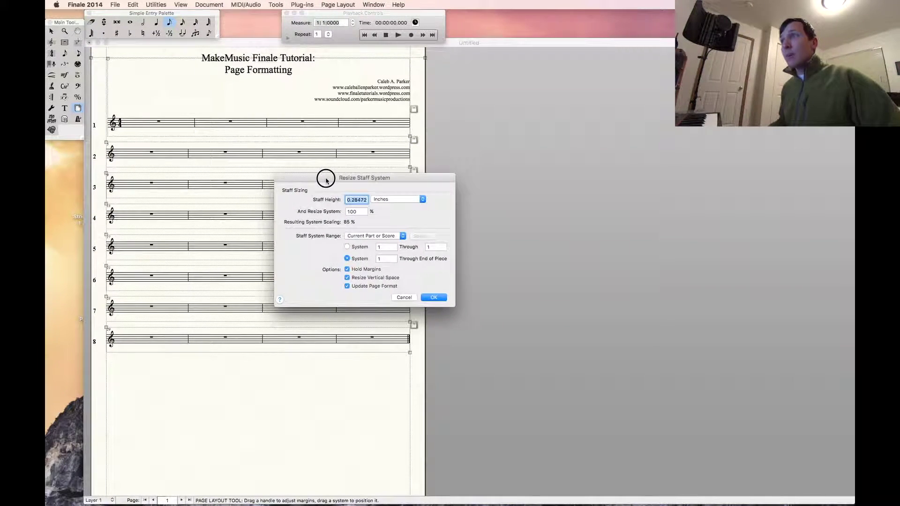
double_click(358, 212)
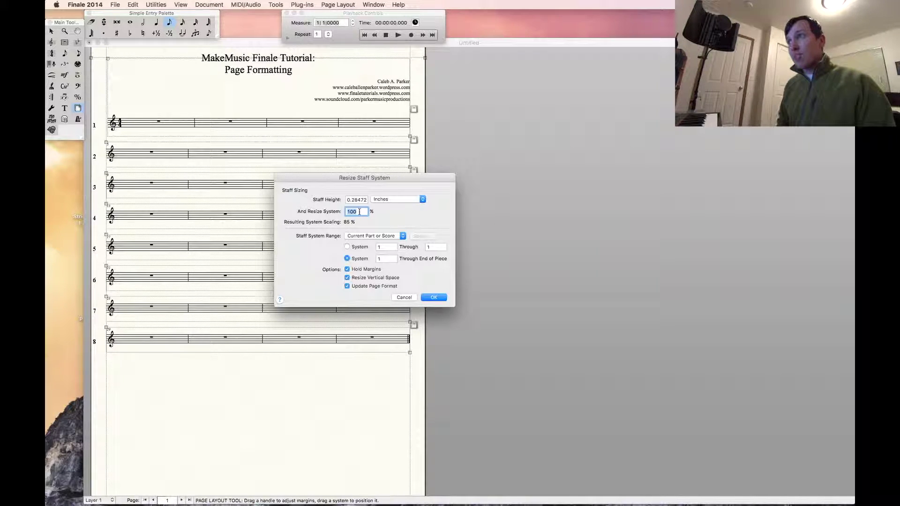
text(130)
key(Return)
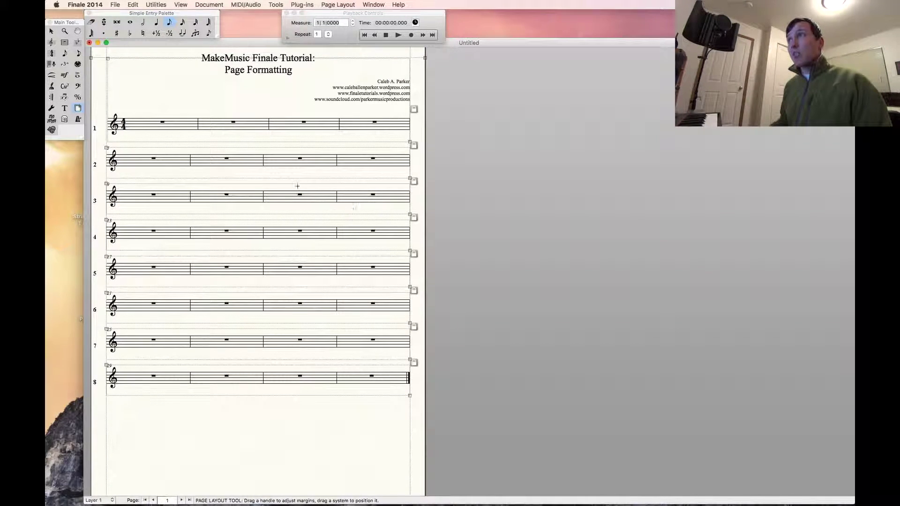
Resize the staff systems again, changing And Resize System to 140%
click(338, 4)
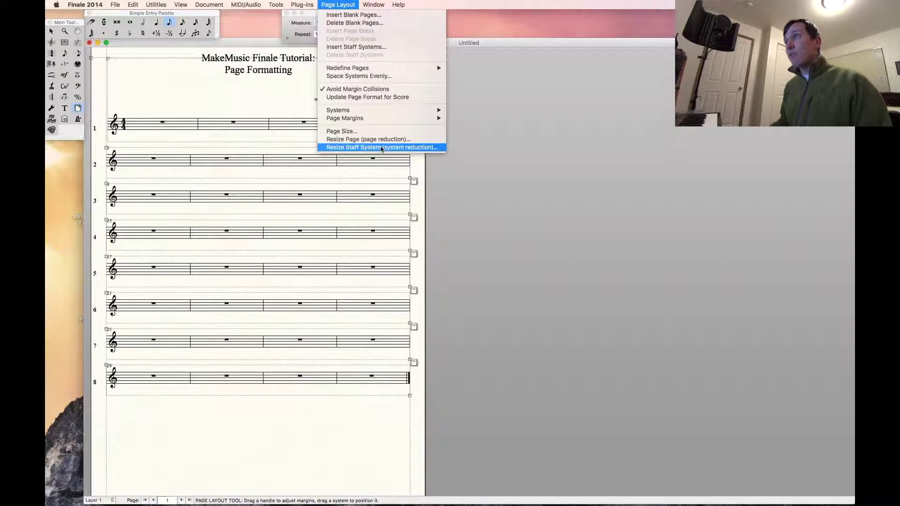
click(375, 145)
key(Tab)
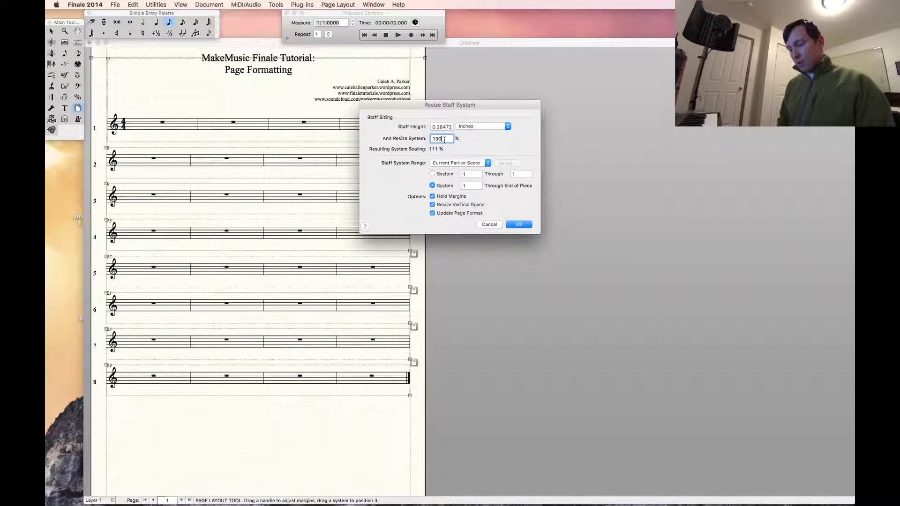
text(13)
key(BackSpace)
text(40)
key(Return)
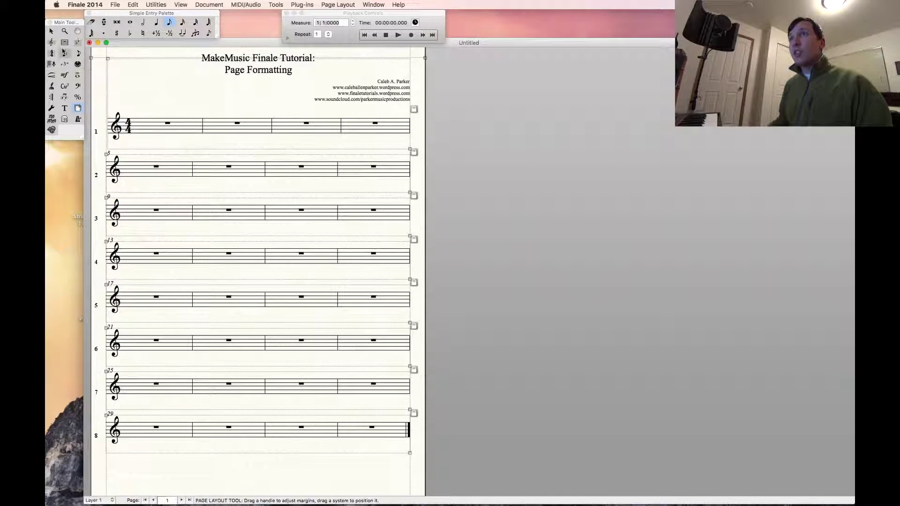
Nudge staff 2 down and back, select staff 3, then return to the Selection Tool
click(51, 42)
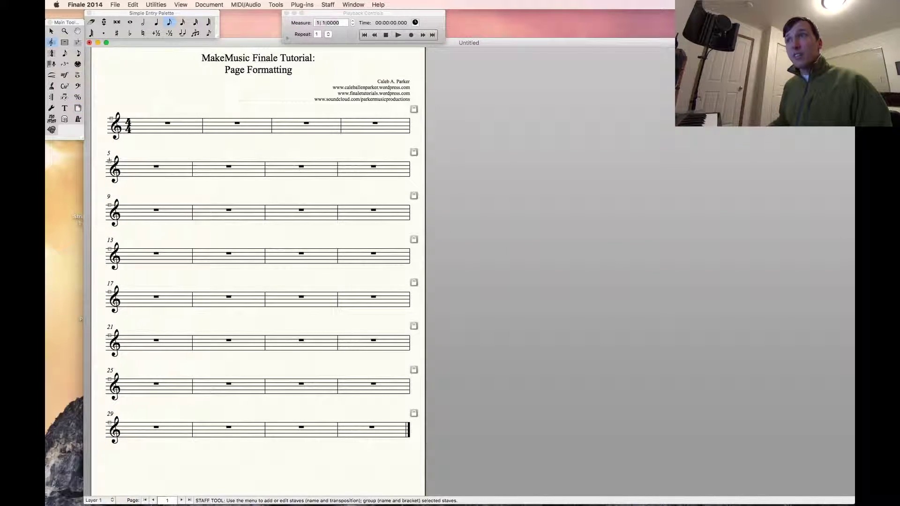
mouse_move(110, 161)
mouse_down()
mouse_move(110, 189)
mouse_move(110, 162)
mouse_up()
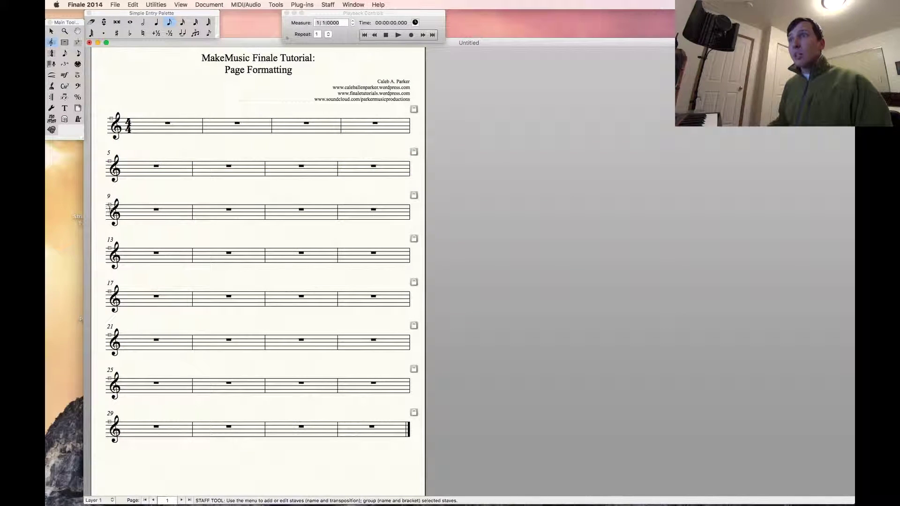
click(109, 205)
key(Escape)
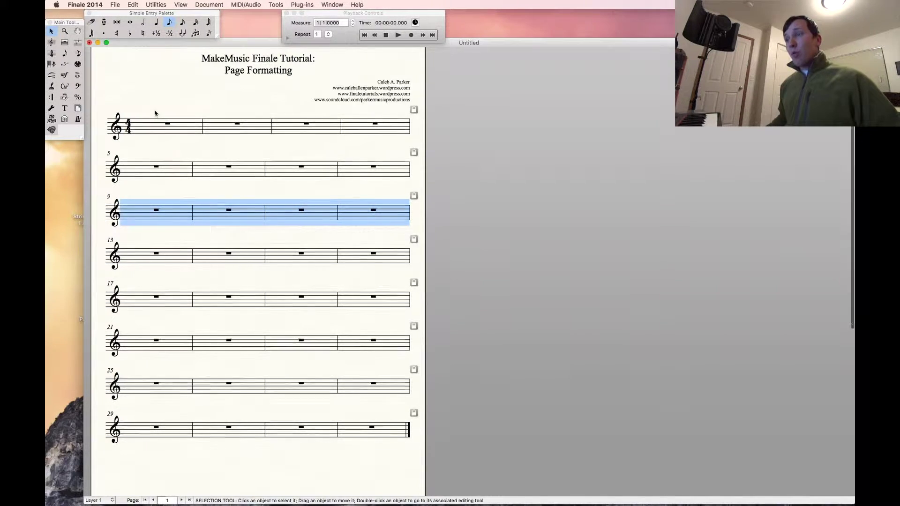
scroll(155, 113, up, 2)
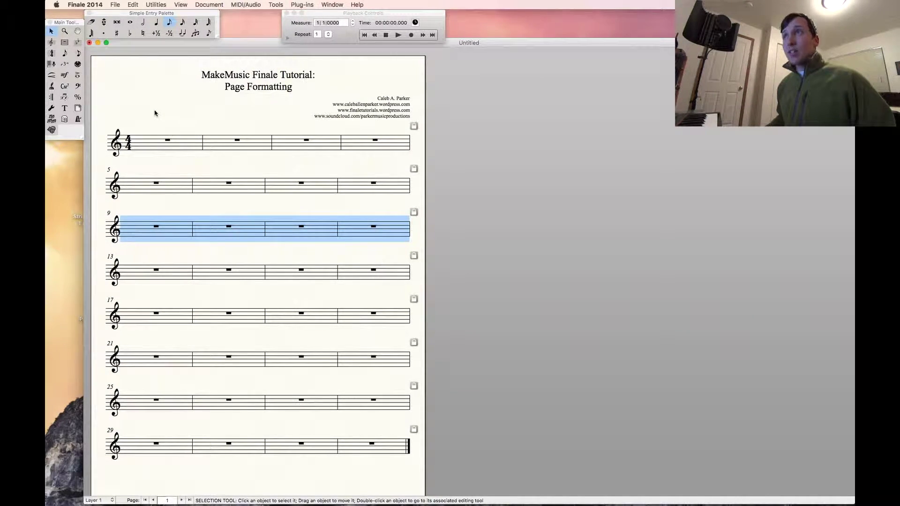
In Page Setup, pick Tabloid paper and try landscape before reverting to portrait
click(116, 5)
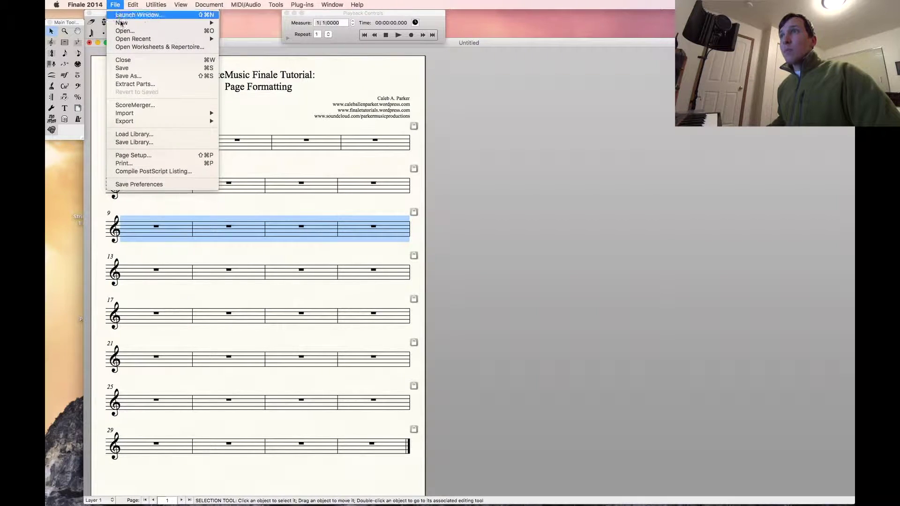
click(153, 159)
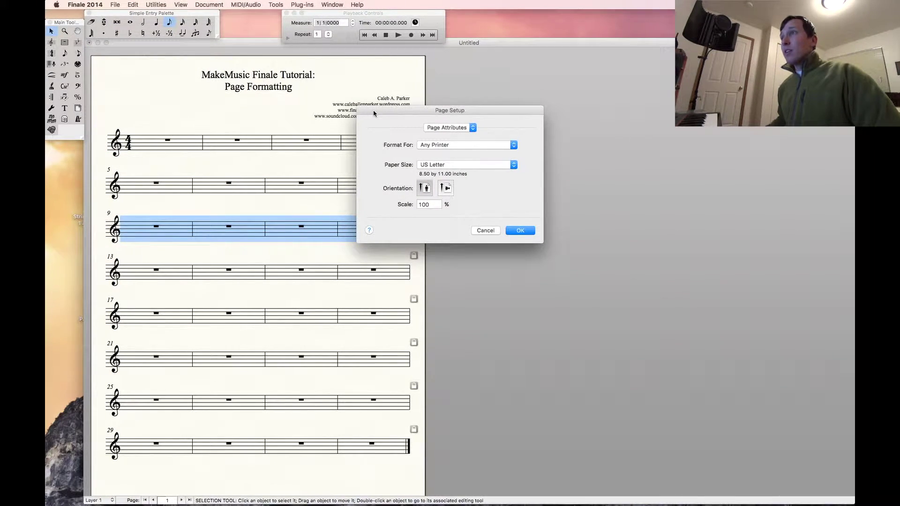
drag(374, 112, 263, 101)
click(357, 155)
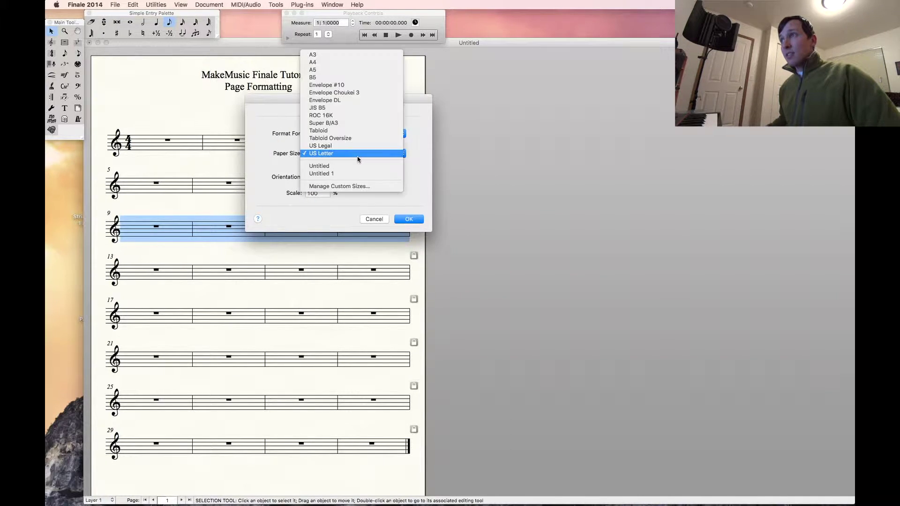
click(349, 131)
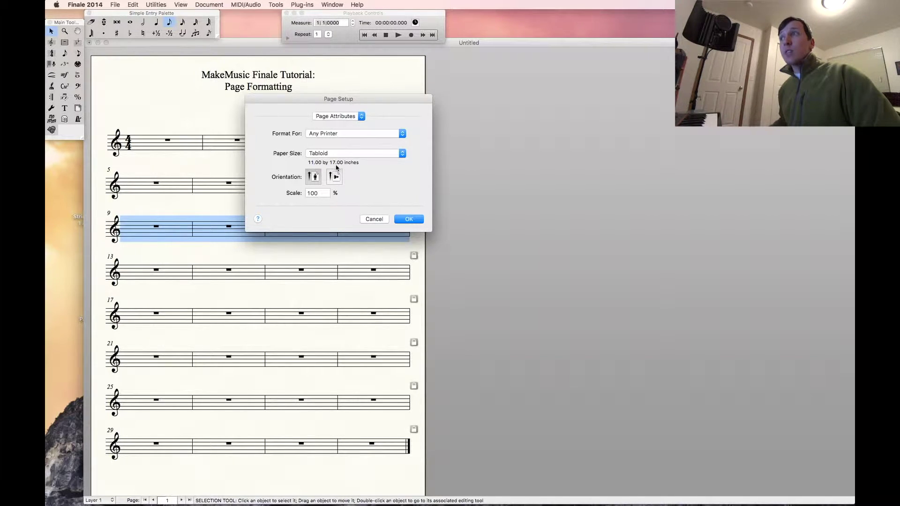
click(335, 178)
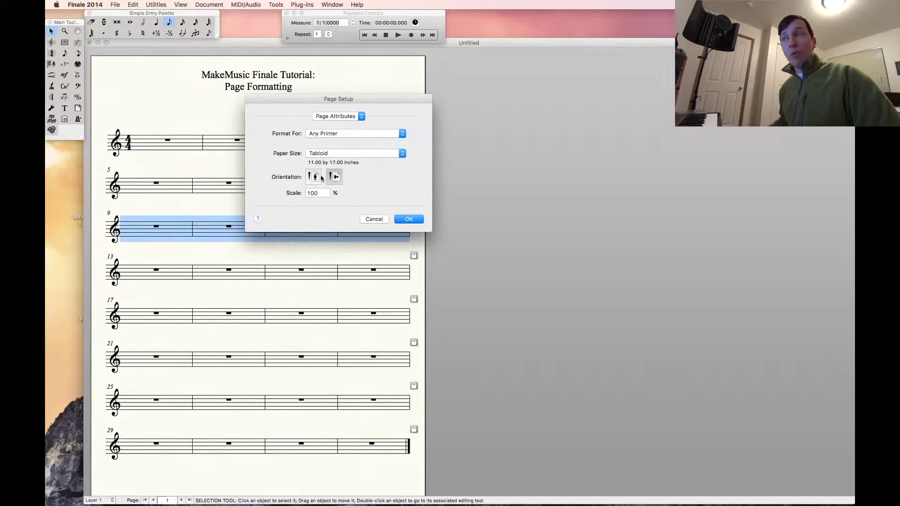
click(314, 178)
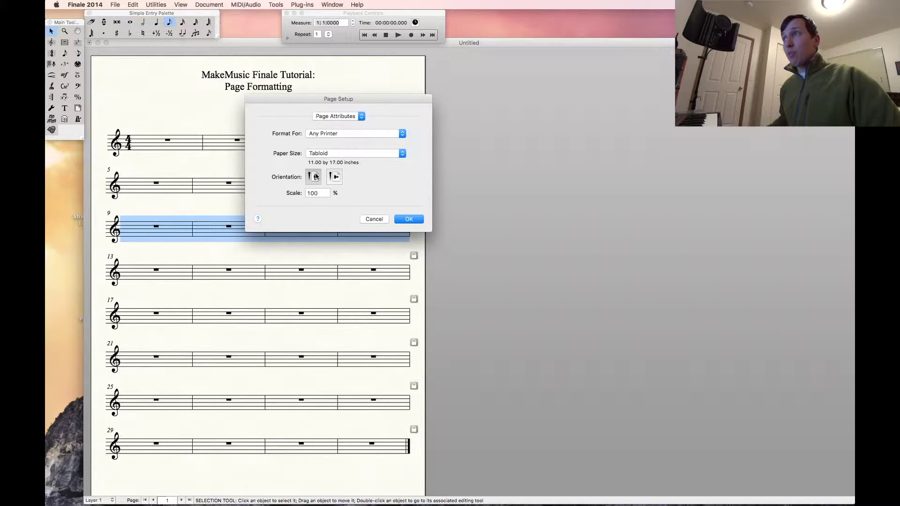
Change the paper size to US Legal (8.50 × 14.00 in), portrait, and confirm
click(349, 155)
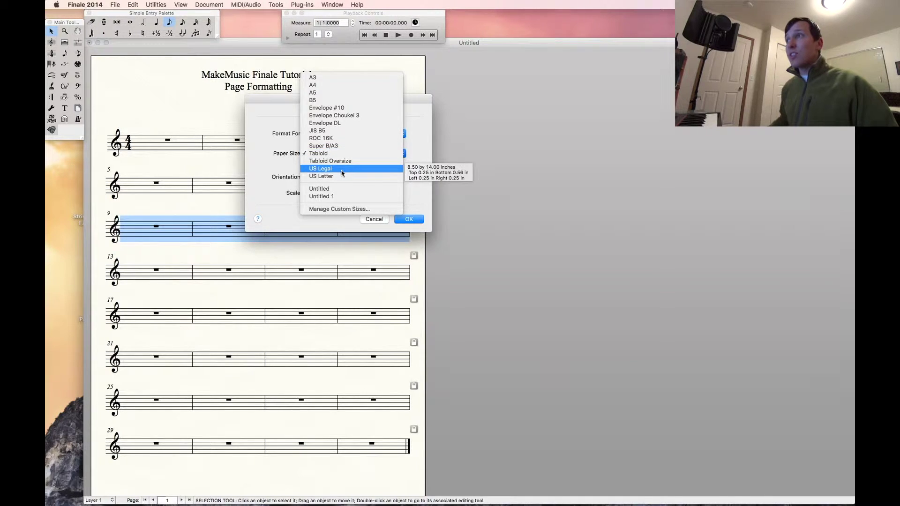
click(342, 174)
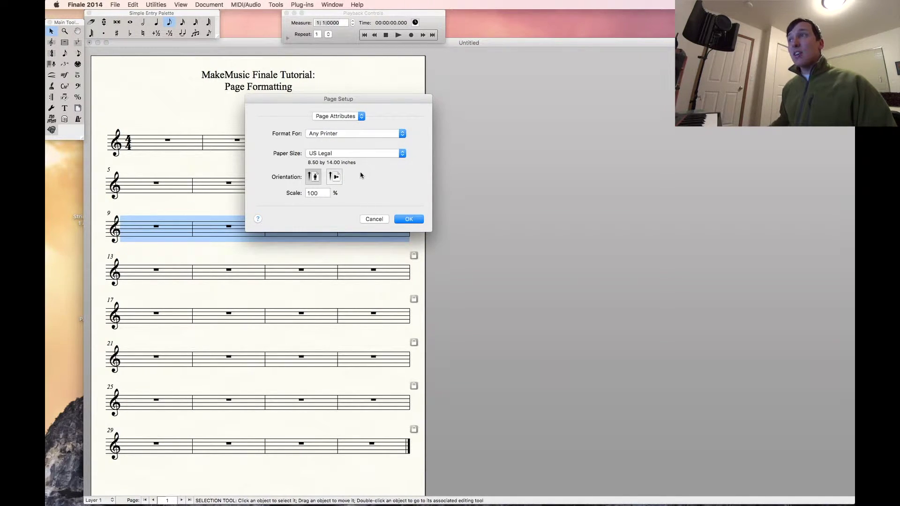
click(340, 156)
click(340, 157)
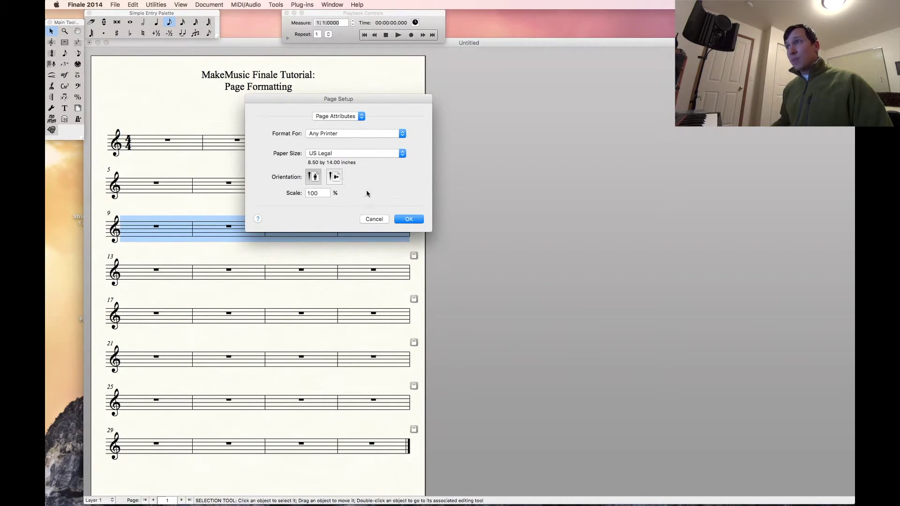
click(407, 219)
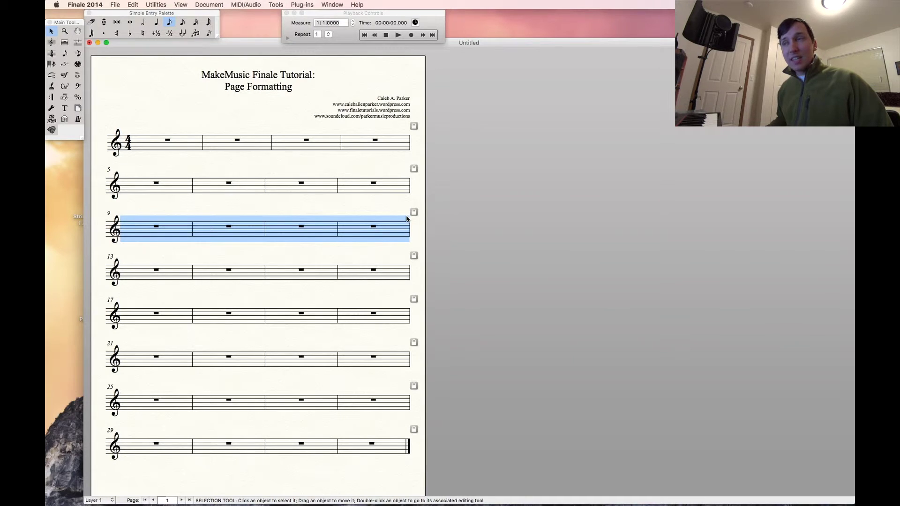